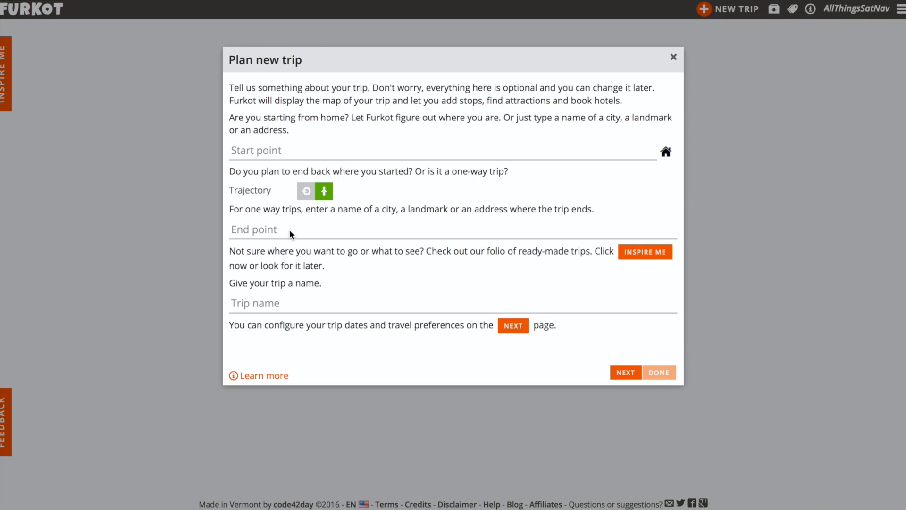
# - Name the new trip "My Trip Default Settings" and continue to the trip dates and travel preferences
pyautogui.click(288, 302)
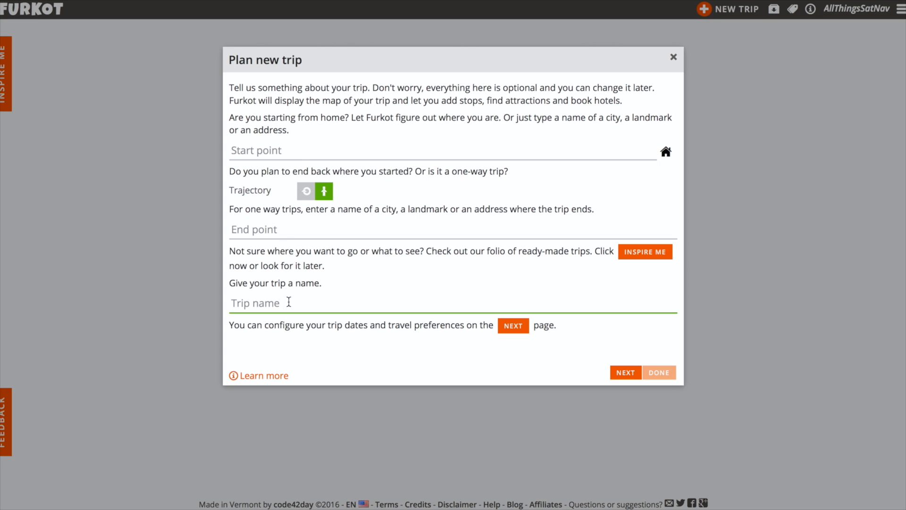
pyautogui.write('My Trip Default')
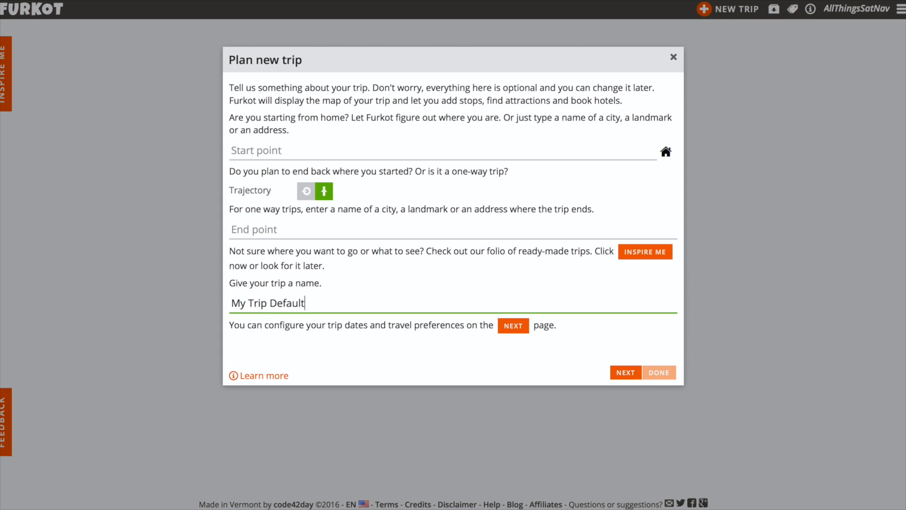
pyautogui.write(' Settings')
pyautogui.click(514, 326)
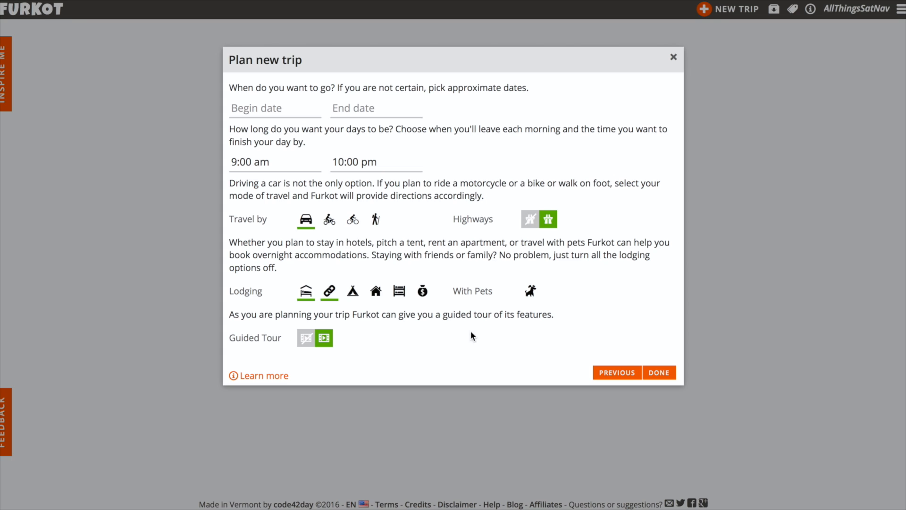
# - Set the trip's begin date to 02/01/2019 and its end date to 02/02/2019
pyautogui.click(236, 108)
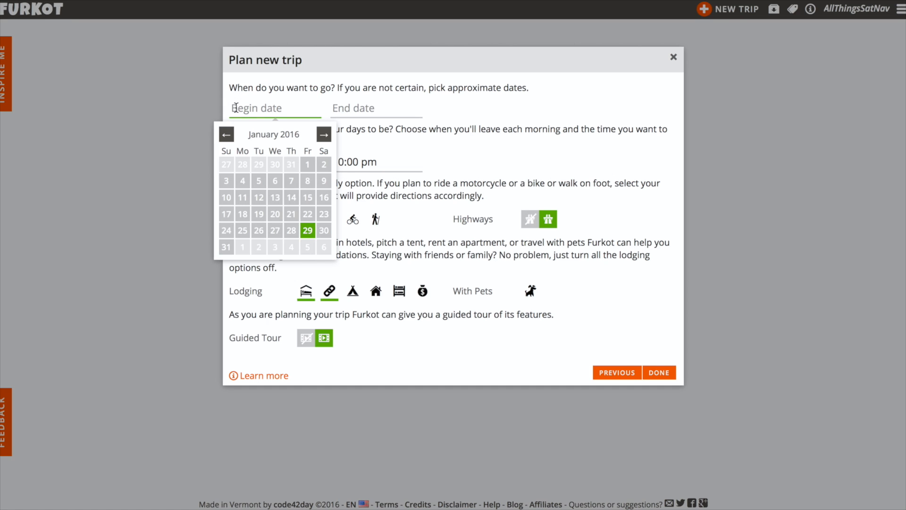
pyautogui.click(324, 135)
pyautogui.click(323, 136)
pyautogui.click(324, 136)
pyautogui.click(324, 135)
pyautogui.click(324, 135)
pyautogui.click(323, 136)
pyautogui.tripleClick(323, 135)
pyautogui.tripleClick(324, 136)
pyautogui.doubleClick(324, 136)
pyautogui.tripleClick(324, 136)
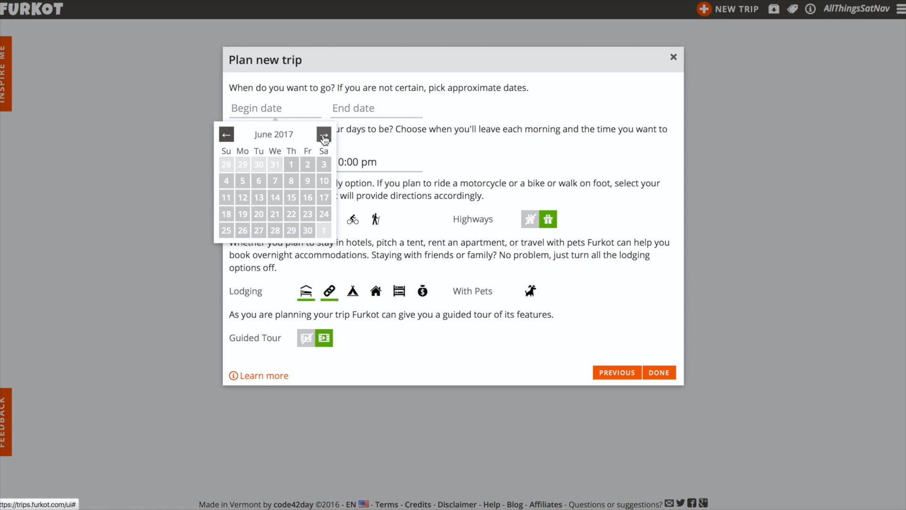
pyautogui.click(324, 135)
pyautogui.tripleClick(324, 135)
pyautogui.tripleClick(323, 135)
pyautogui.doubleClick(324, 136)
pyautogui.doubleClick(323, 136)
pyautogui.doubleClick(323, 136)
pyautogui.doubleClick(323, 135)
pyautogui.doubleClick(324, 135)
pyautogui.click(324, 135)
pyautogui.click(324, 135)
pyautogui.click(324, 136)
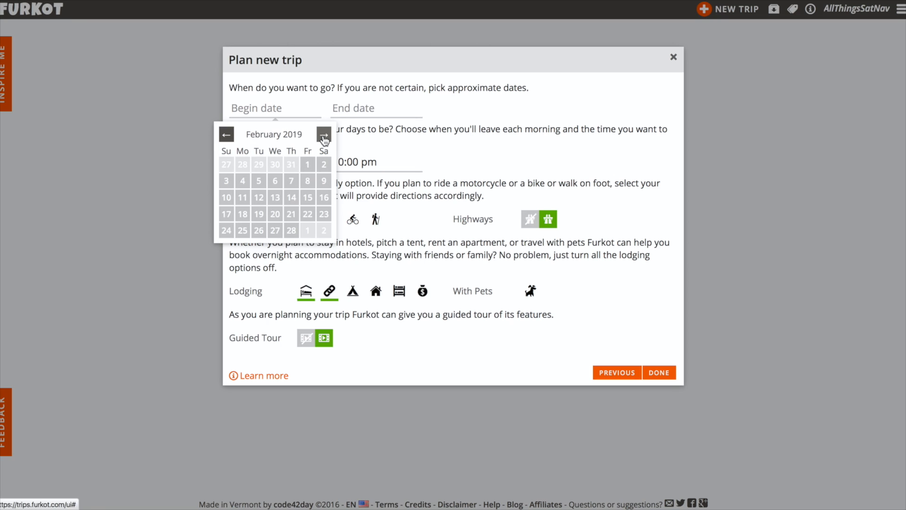
pyautogui.click(307, 165)
pyautogui.click(346, 108)
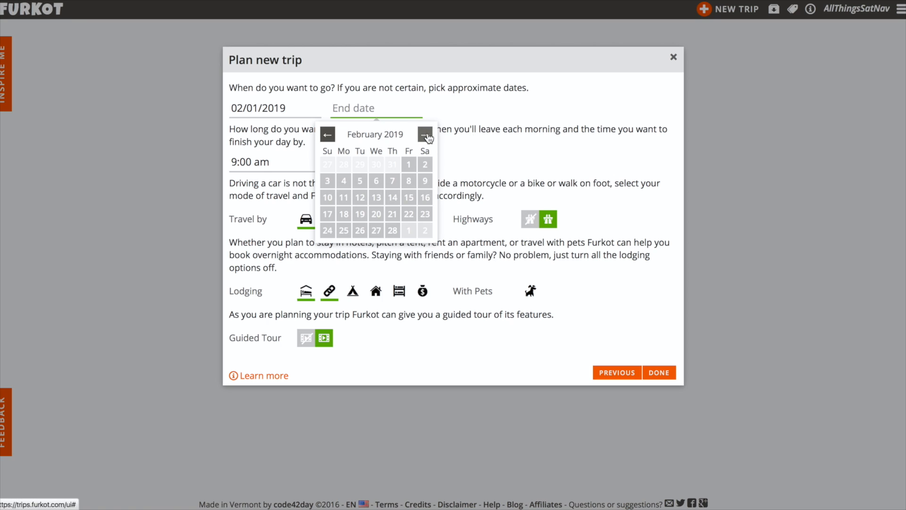
pyautogui.click(425, 164)
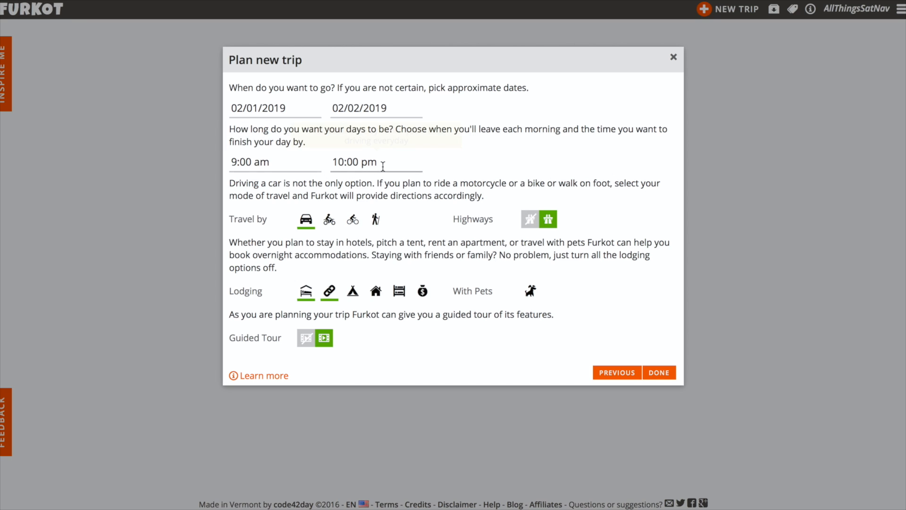
# - Set the latest time for ending each day's driving to 9:00 am
pyautogui.moveTo(383, 167)
pyautogui.moveTo(348, 160)
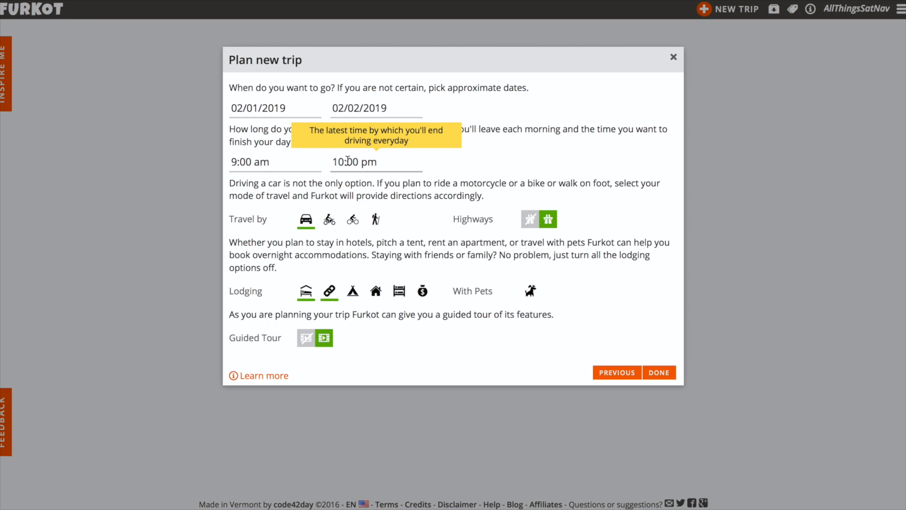
pyautogui.click(348, 160)
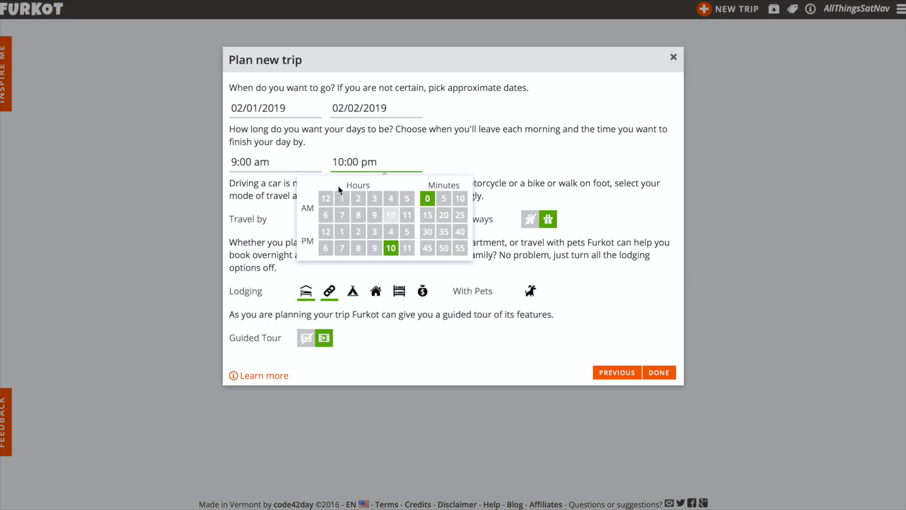
pyautogui.click(374, 215)
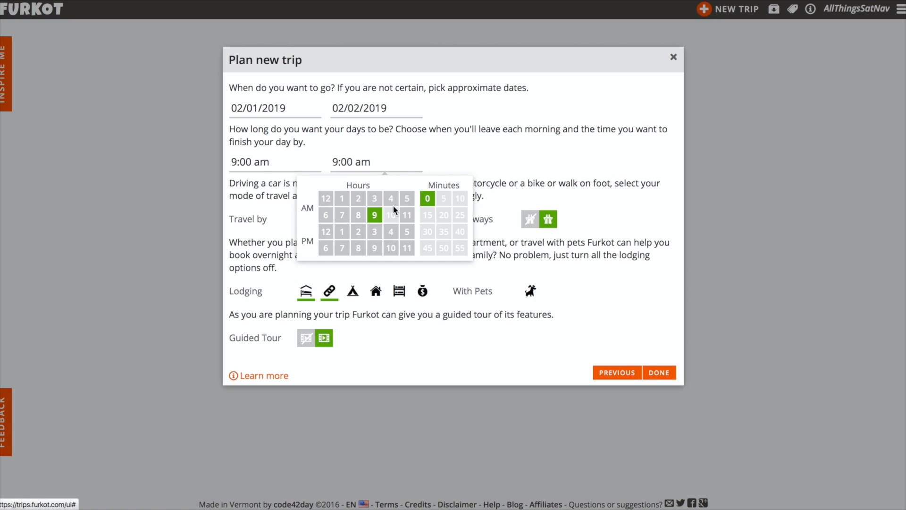
pyautogui.click(427, 199)
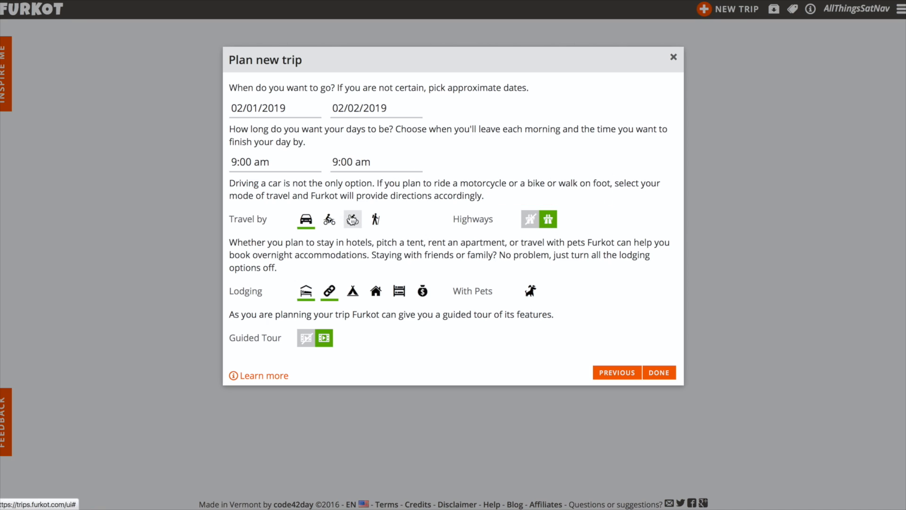
# - Choose motorcycle as the travel mode and turn off the two selected lodging options
pyautogui.click(329, 220)
pyautogui.click(330, 292)
pyautogui.click(305, 291)
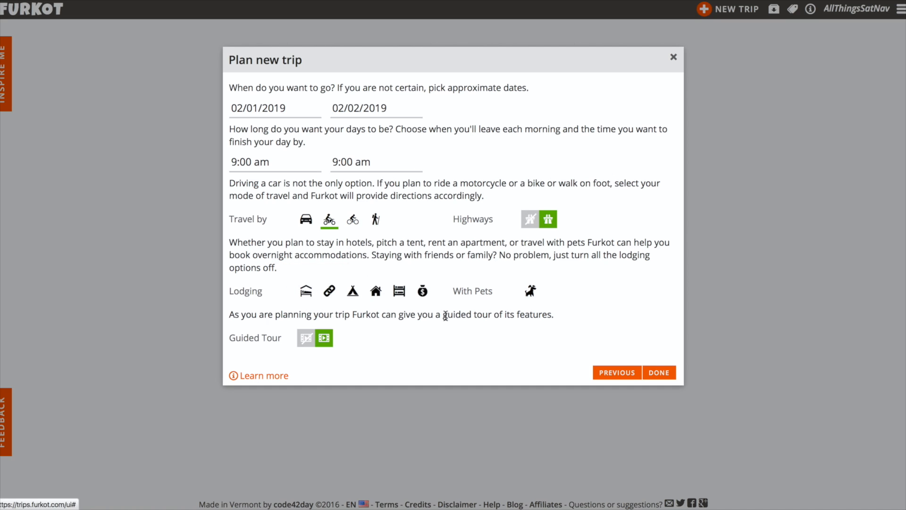
# - Finish creating the trip and dismiss the guided tour of features
pyautogui.click(660, 373)
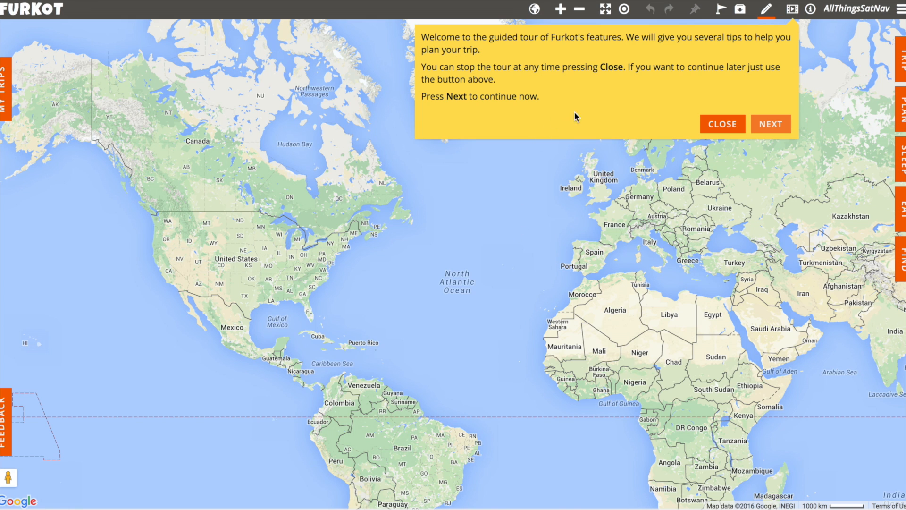
pyautogui.click(722, 125)
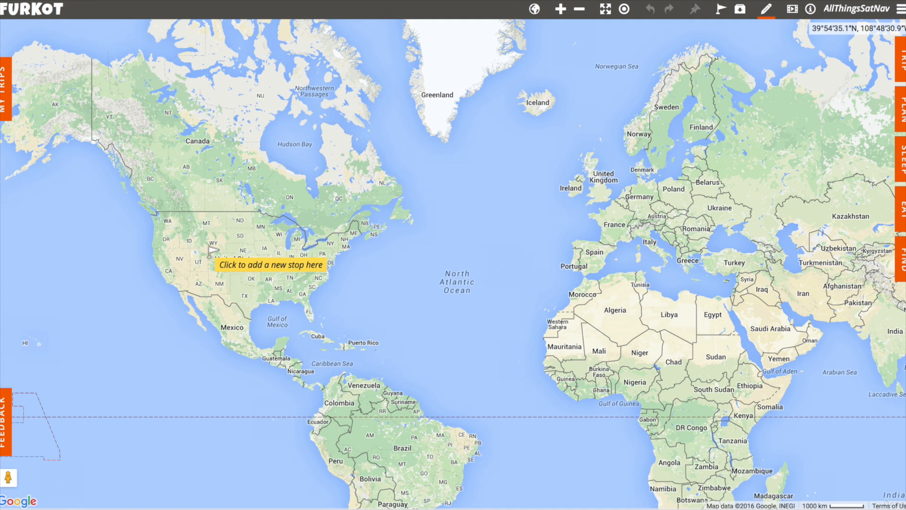
# - Add Seattle, WA, USA and Spokane, WA, USA to the trip as stops placed on the map
pyautogui.moveTo(208, 257); pyautogui.dragTo(479, 252)
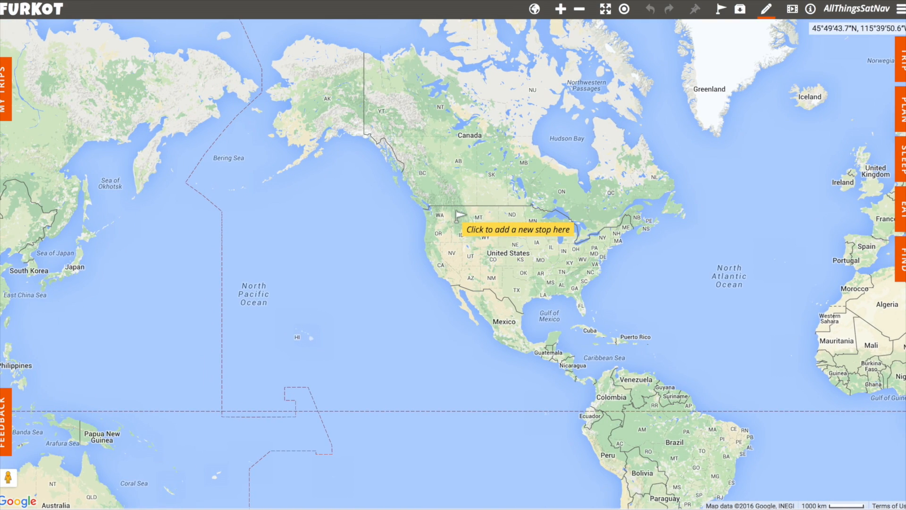
pyautogui.scroll(1, 460, 217)
pyautogui.scroll(3, 460, 217)
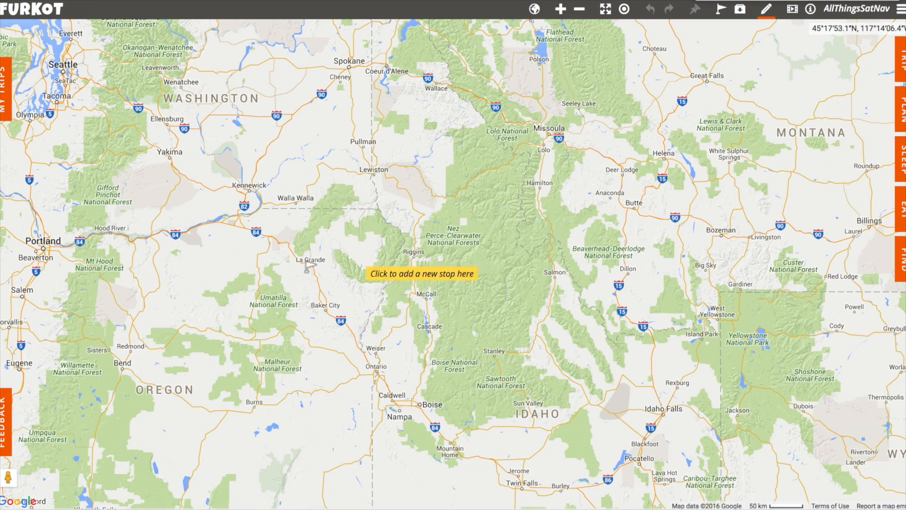
pyautogui.moveTo(150, 250); pyautogui.dragTo(371, 385)
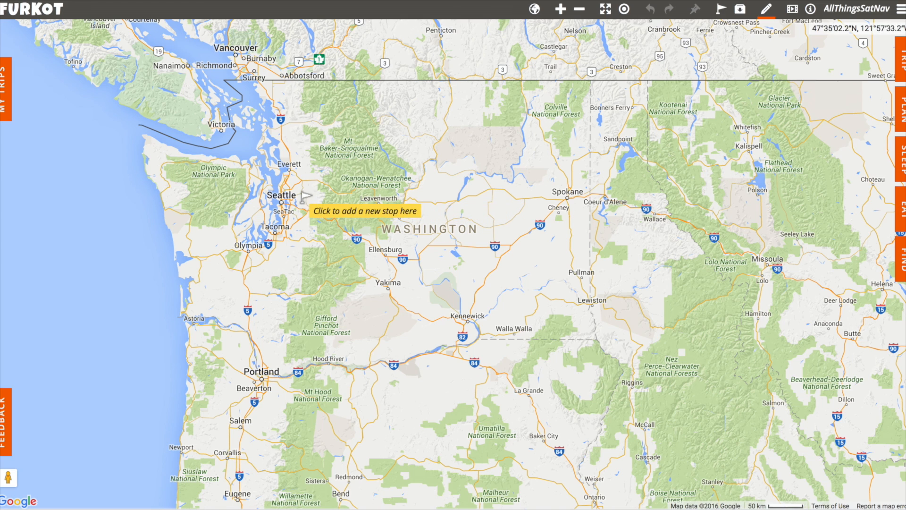
pyautogui.click(281, 198)
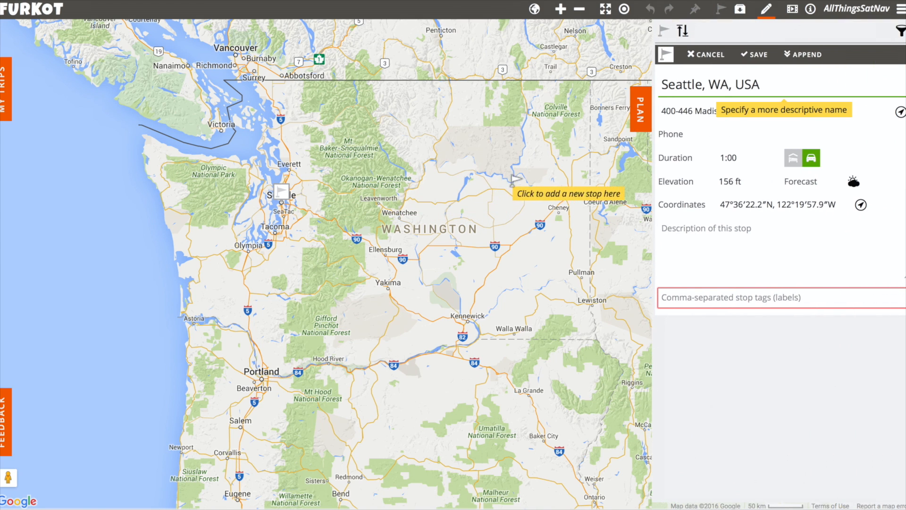
pyautogui.press('Return')
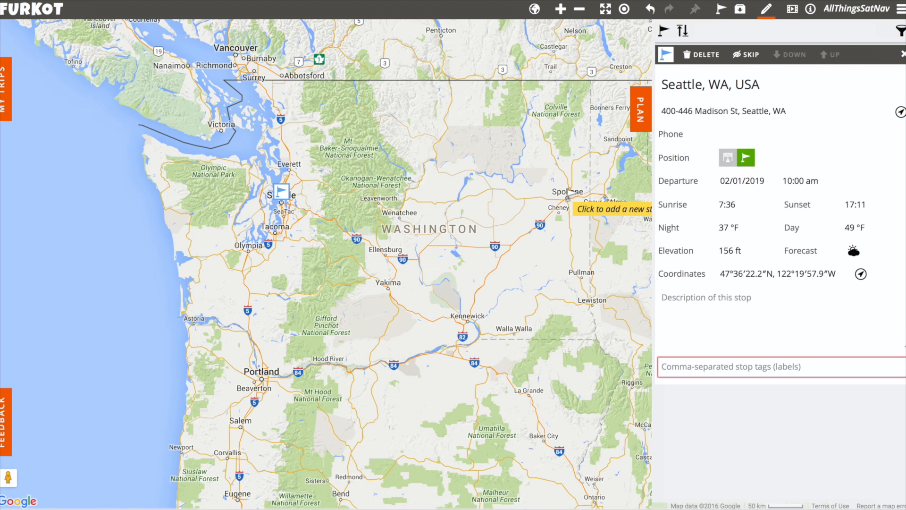
pyautogui.click(569, 201)
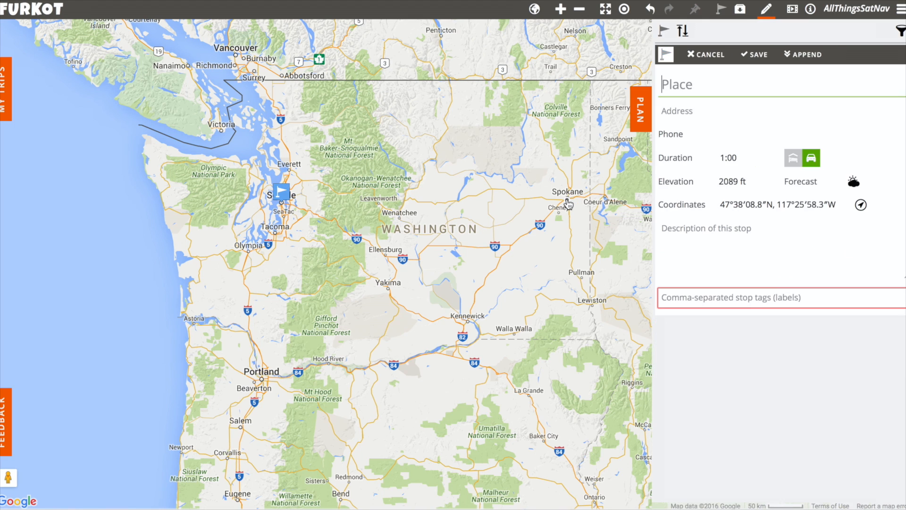
pyautogui.press('Return')
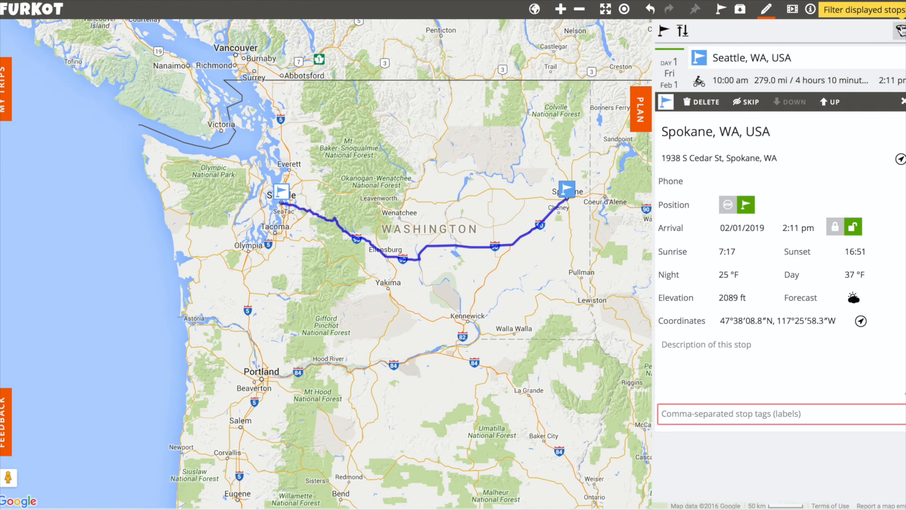
# - Turn off optimizing for planning while the Spokane stop's details are open, and turn it back on
pyautogui.click(900, 30)
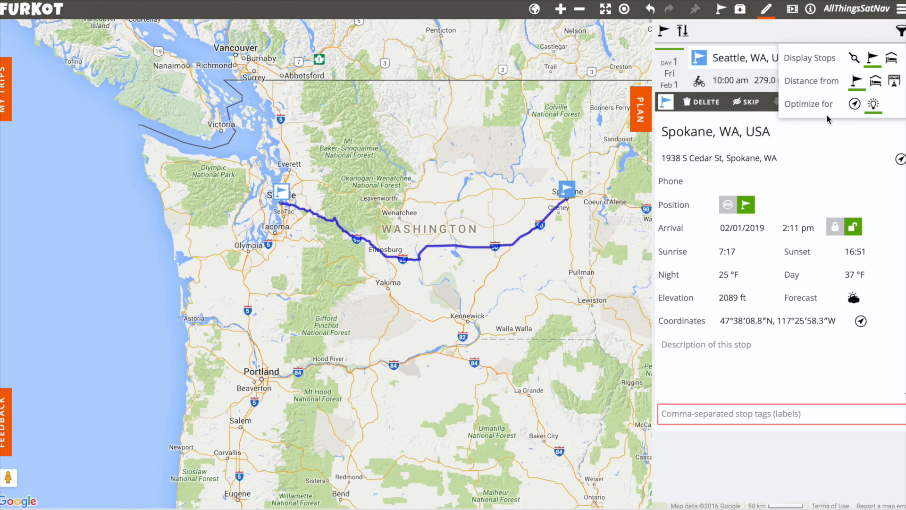
pyautogui.click(874, 104)
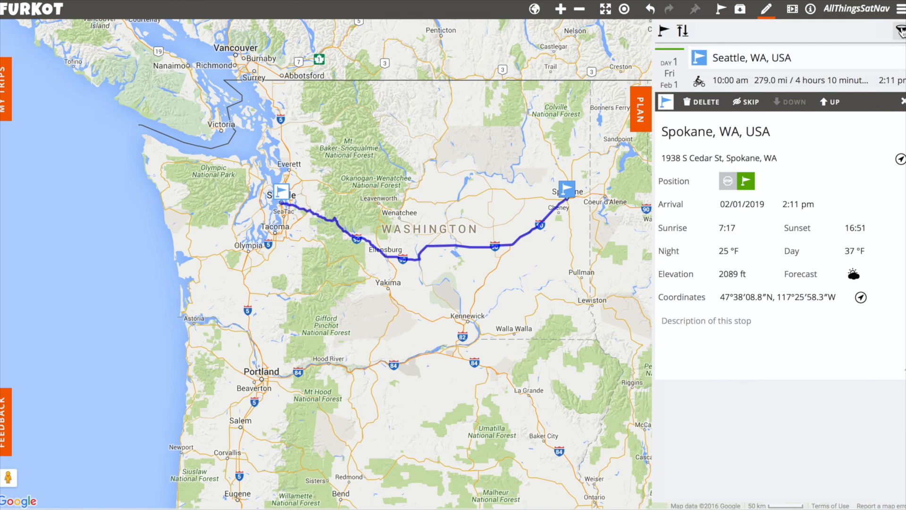
pyautogui.click(900, 31)
pyautogui.click(875, 101)
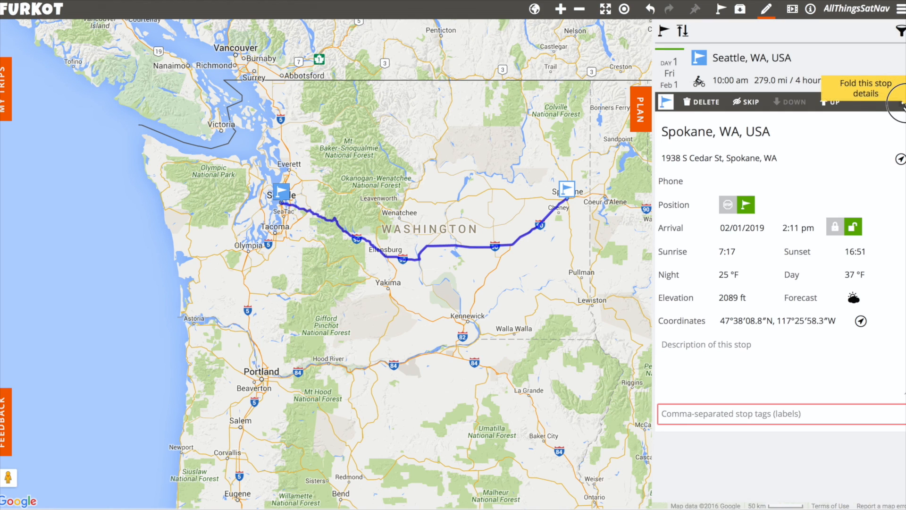
# - Fold the Spokane stop's details and open the details of the route leg from Seattle to Spokane
pyautogui.click(899, 101)
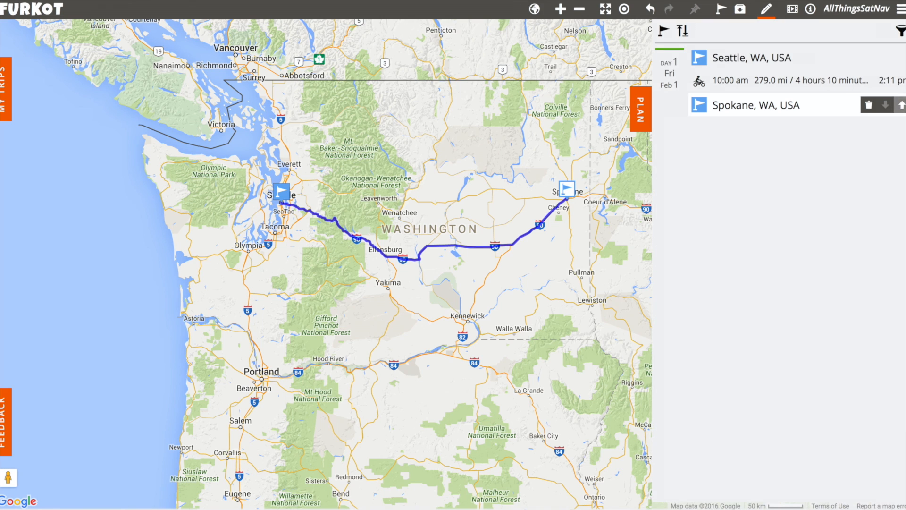
pyautogui.click(792, 81)
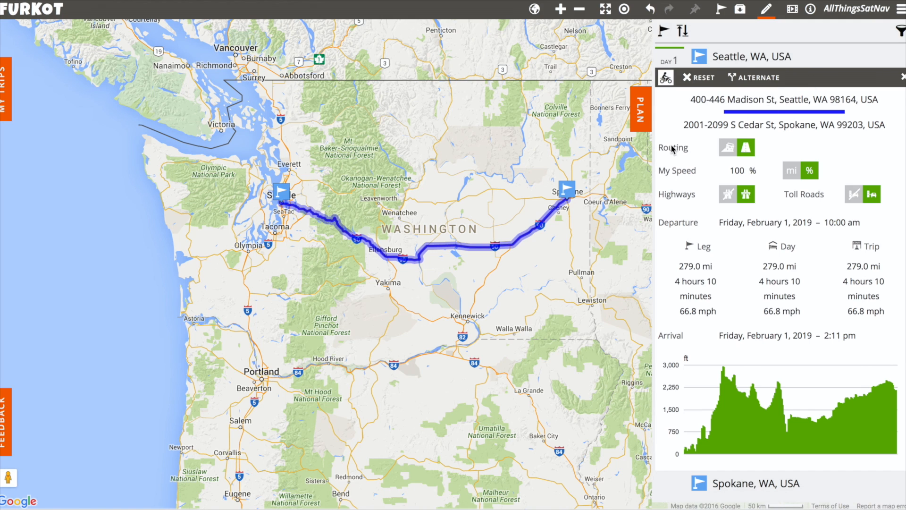
# - Turn optimizing for planning off and on again to compare the settings offered for the route leg
pyautogui.click(900, 31)
pyautogui.click(873, 105)
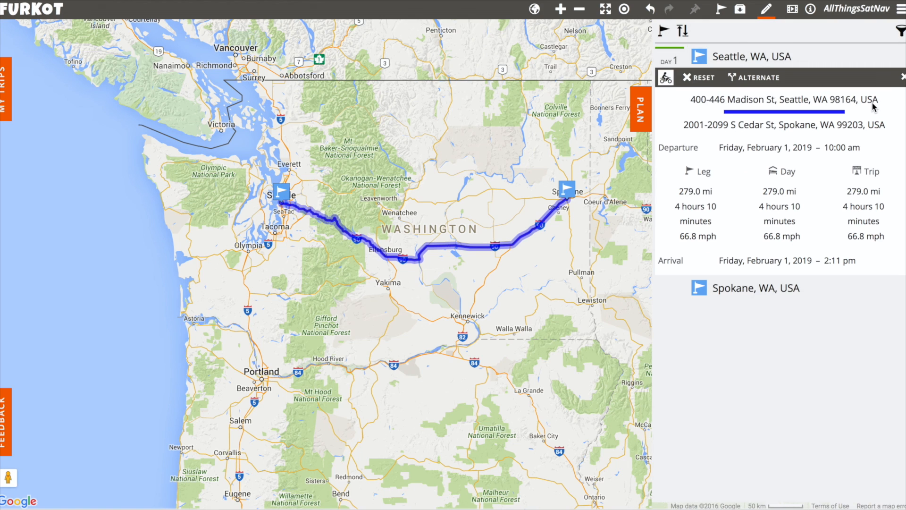
pyautogui.click(900, 31)
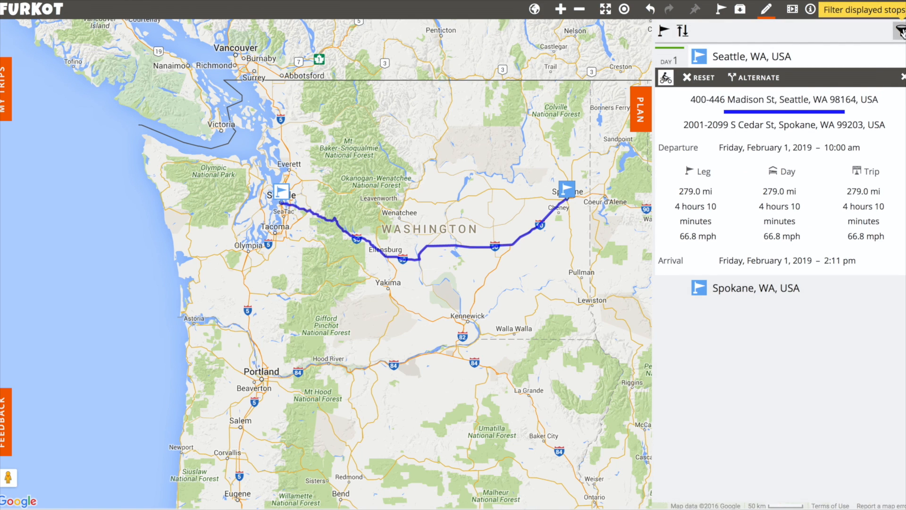
pyautogui.click(873, 105)
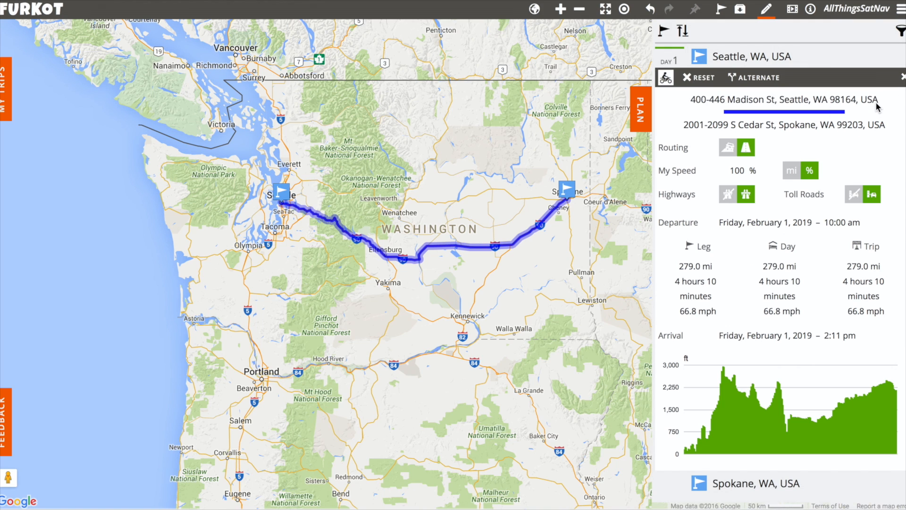
# - Switch the Seattle–Spokane leg to off-road routing, and try pulling its eastern part to the southeast before undoing that reshaping
pyautogui.click(727, 150)
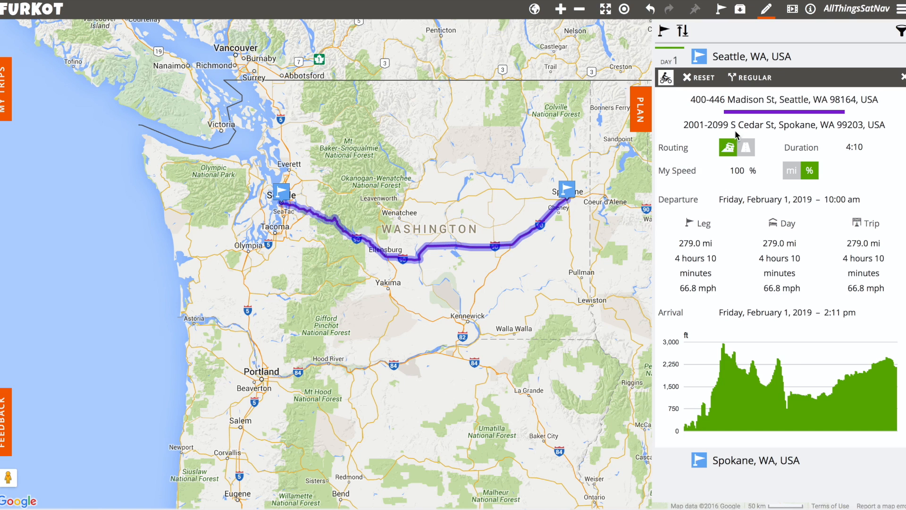
pyautogui.click(903, 77)
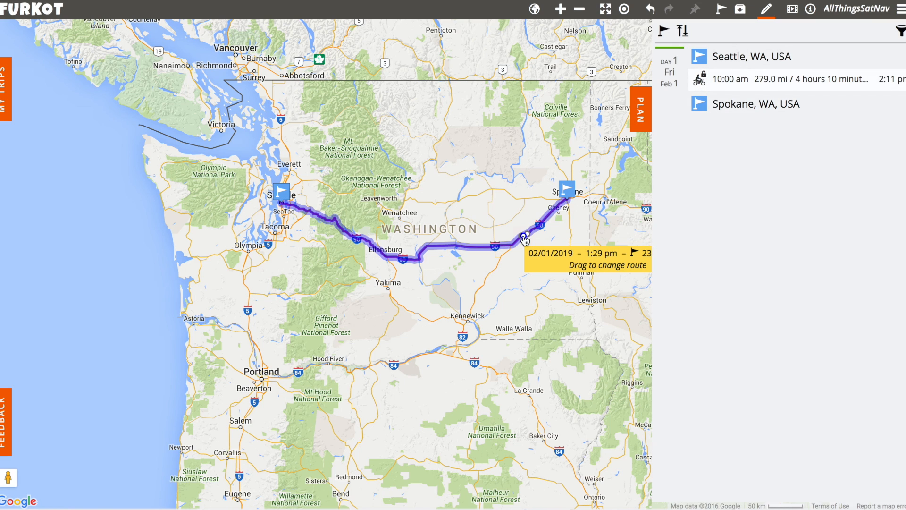
pyautogui.moveTo(524, 235); pyautogui.dragTo(543, 267)
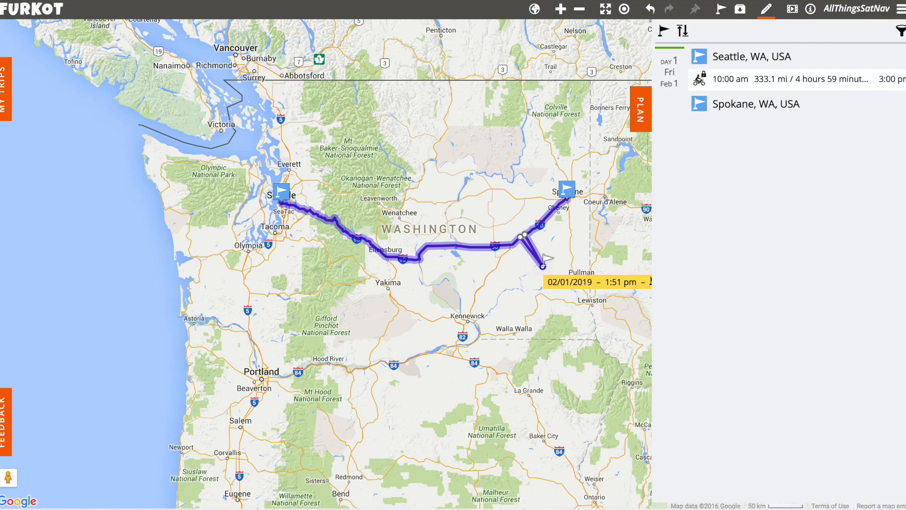
pyautogui.hotkey('ctrl', 'z')
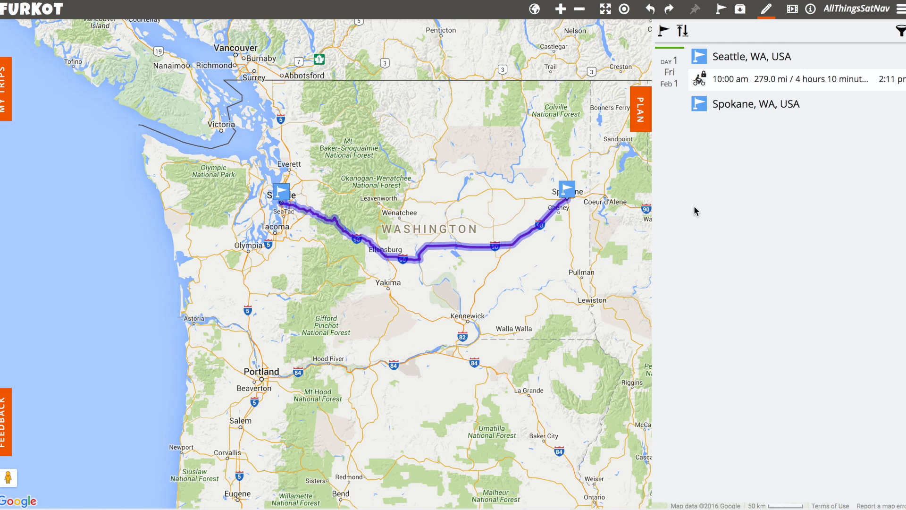
# - Reopen the Seattle–Spokane leg's details and switch its routing back to following roads
pyautogui.click(752, 84)
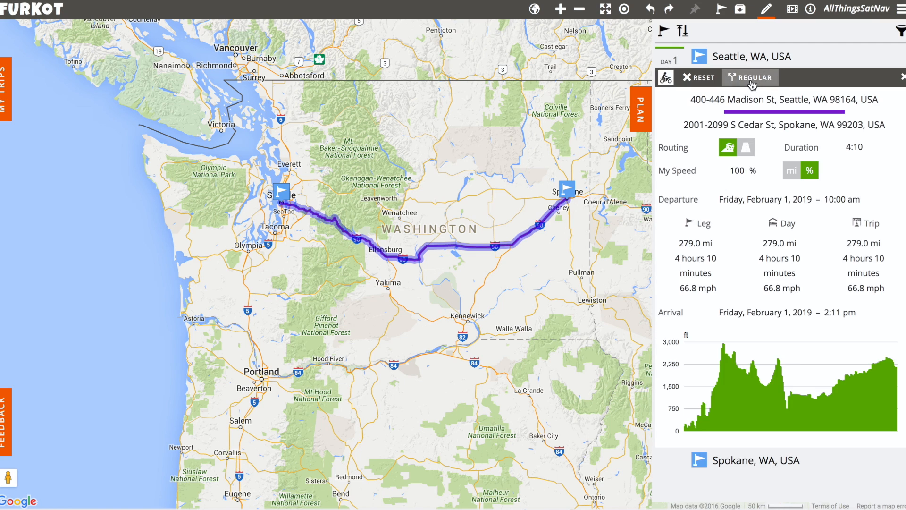
pyautogui.click(747, 146)
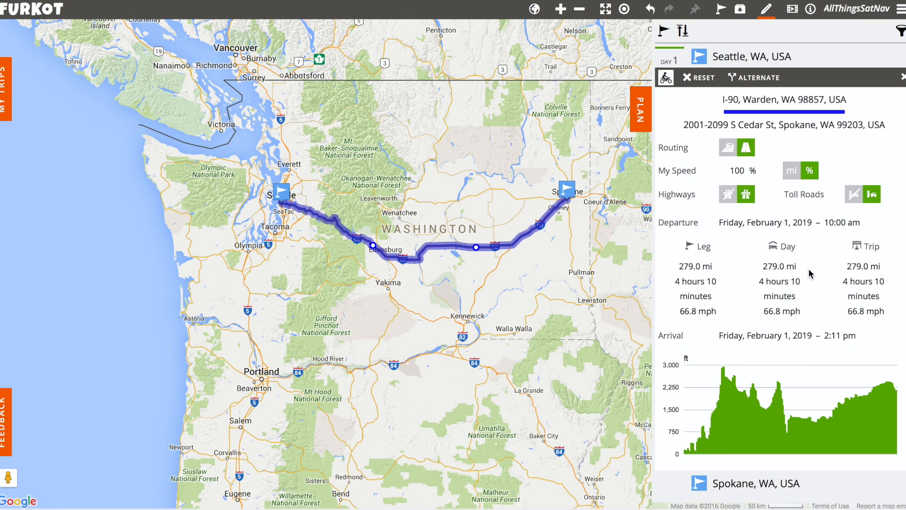
# - Set the route line's color to red, and close the leg details and the trip plan
pyautogui.click(768, 116)
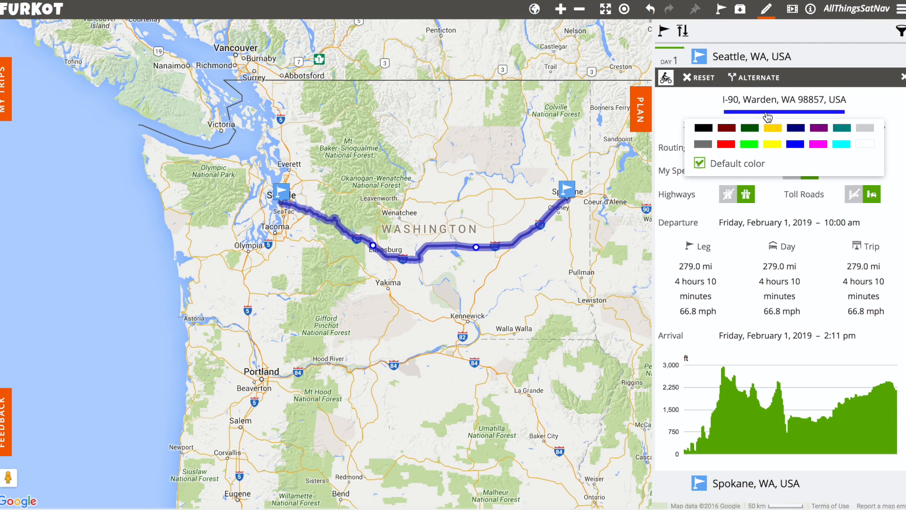
pyautogui.click(724, 138)
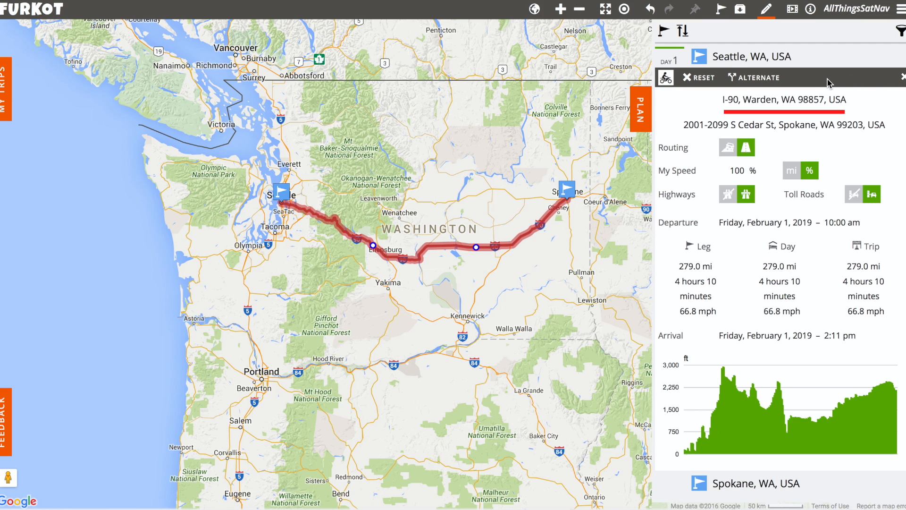
pyautogui.click(902, 78)
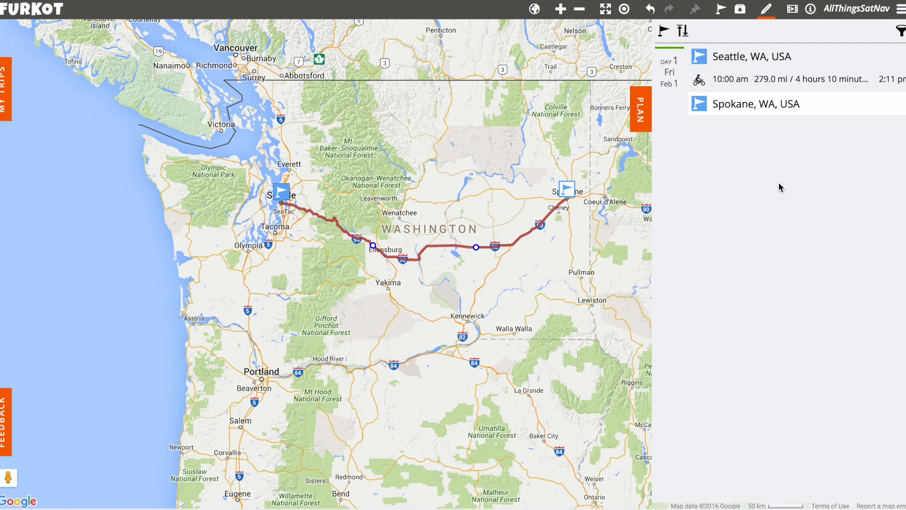
pyautogui.click(642, 111)
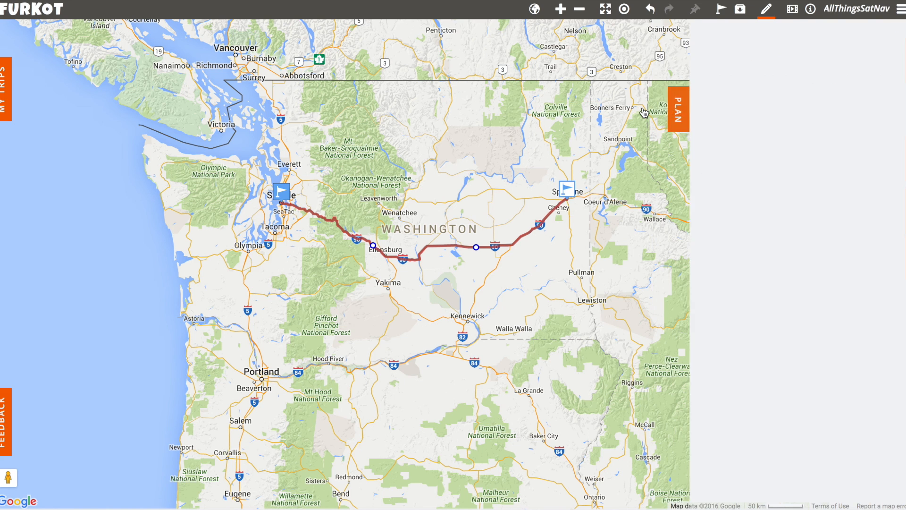